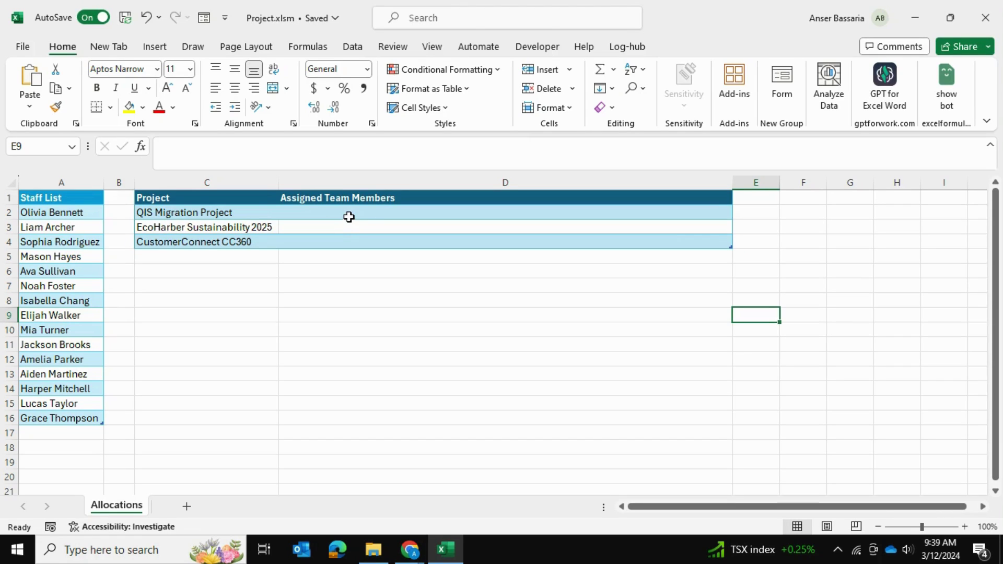
Show the Data ribbon tab and select cell D2 in the Assigned Team Members column.
left_click(354, 48)
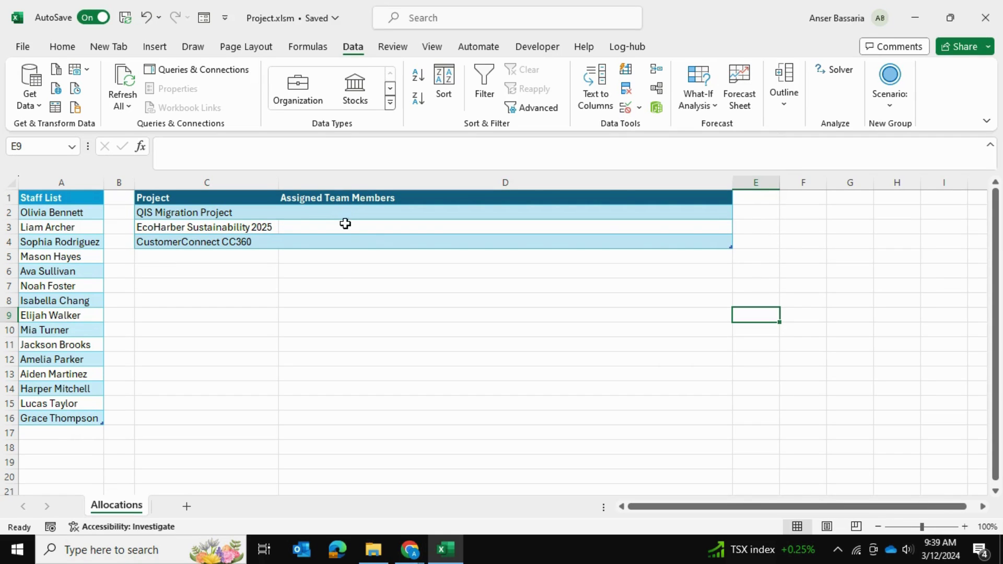
left_click(337, 284)
left_click_drag(76, 211, 79, 374)
left_click(316, 213)
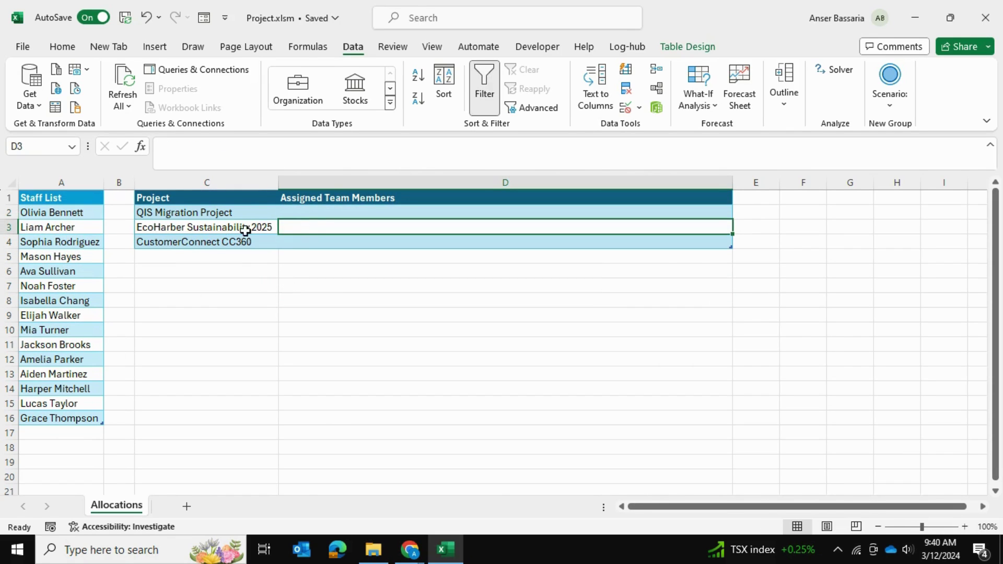
left_click_drag(302, 212, 305, 241)
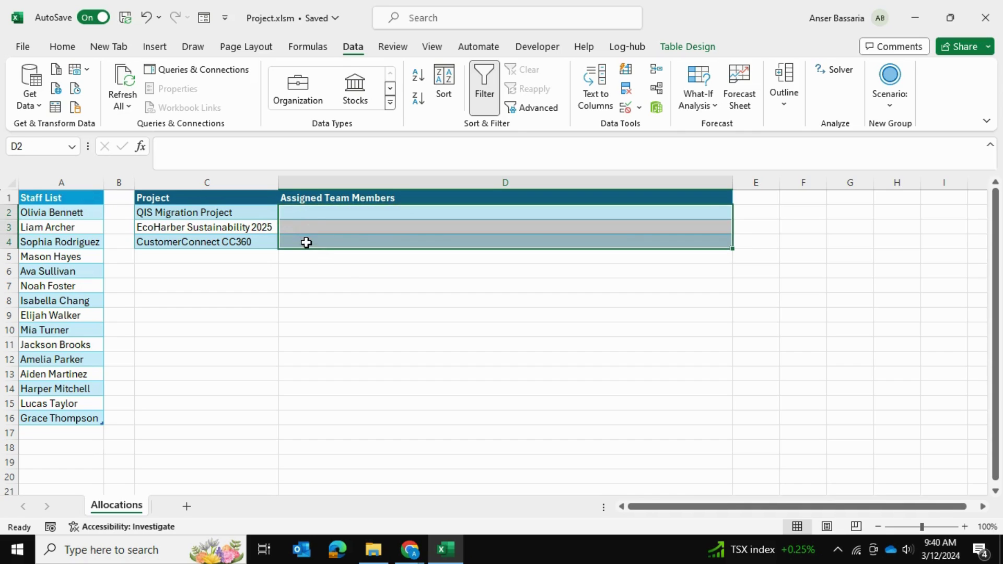
left_click(350, 286)
left_click(335, 214)
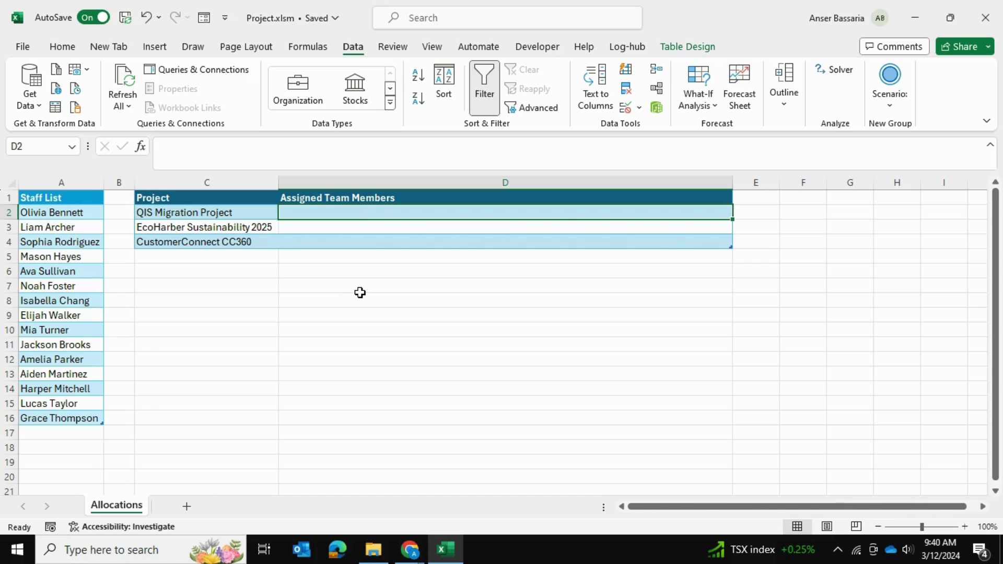
left_click(288, 271)
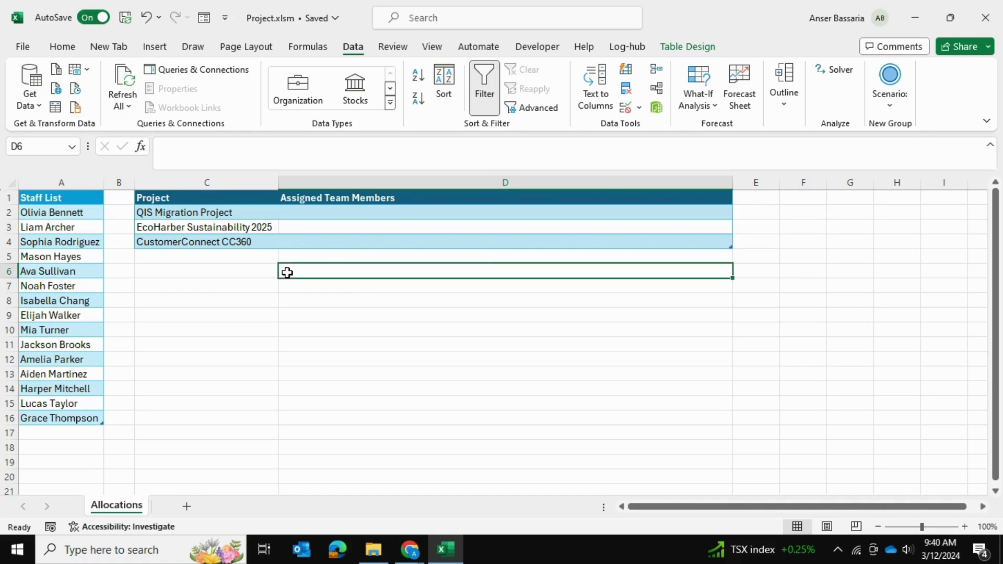
left_click(289, 210)
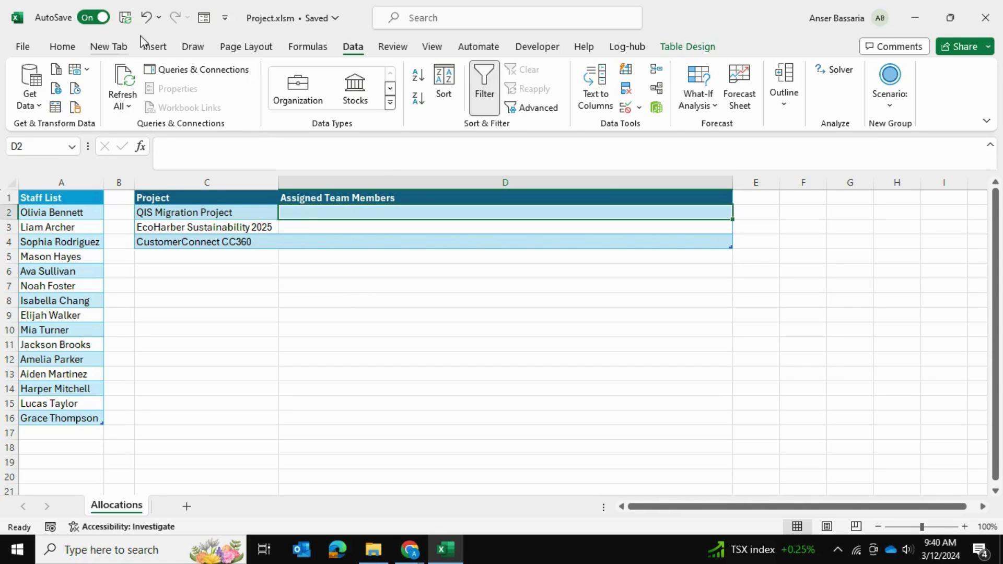
Give D2 a List validation rule sourced from the staff names =$A$2:$A$16.
left_click(625, 107)
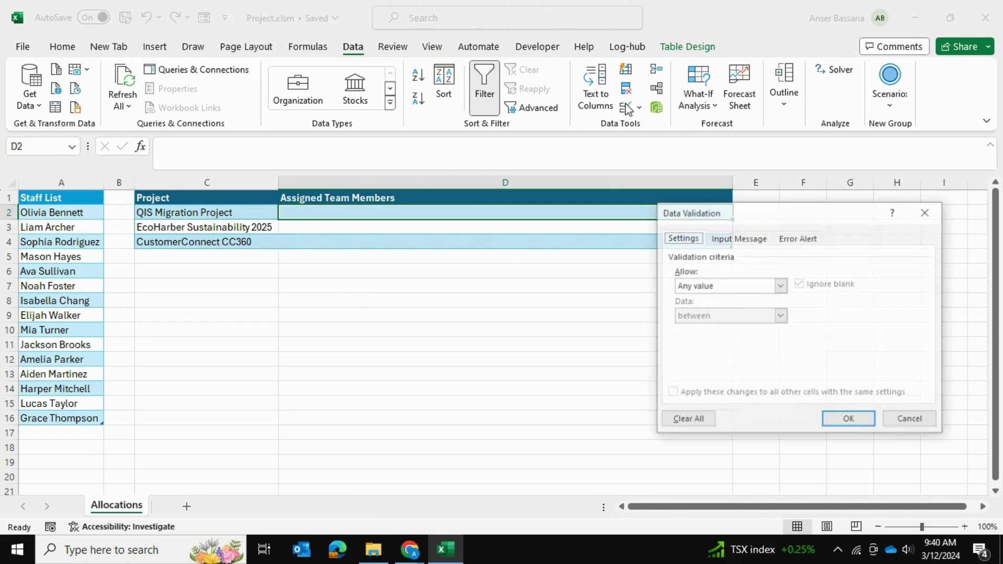
left_click(698, 287)
left_click(702, 328)
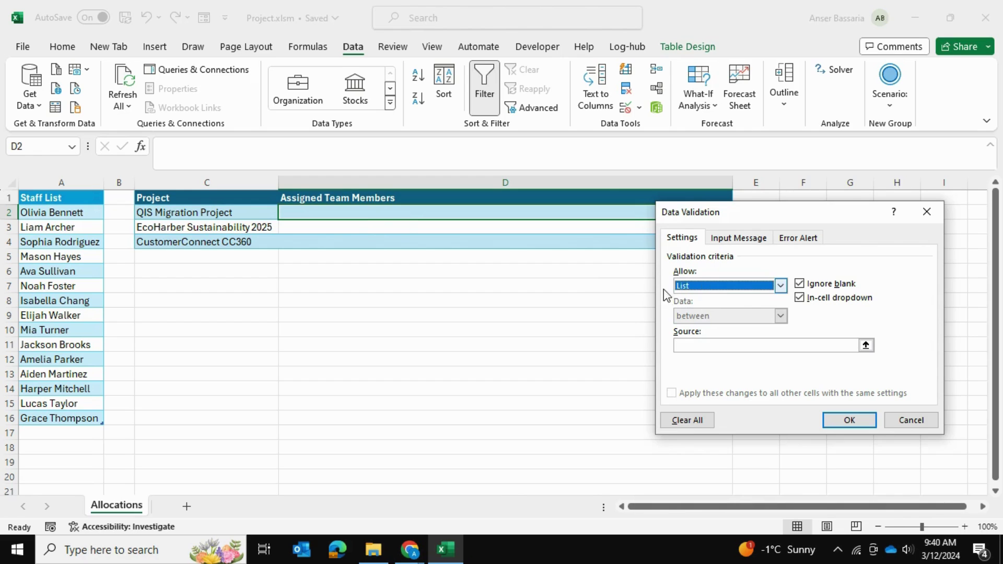
left_click(698, 344)
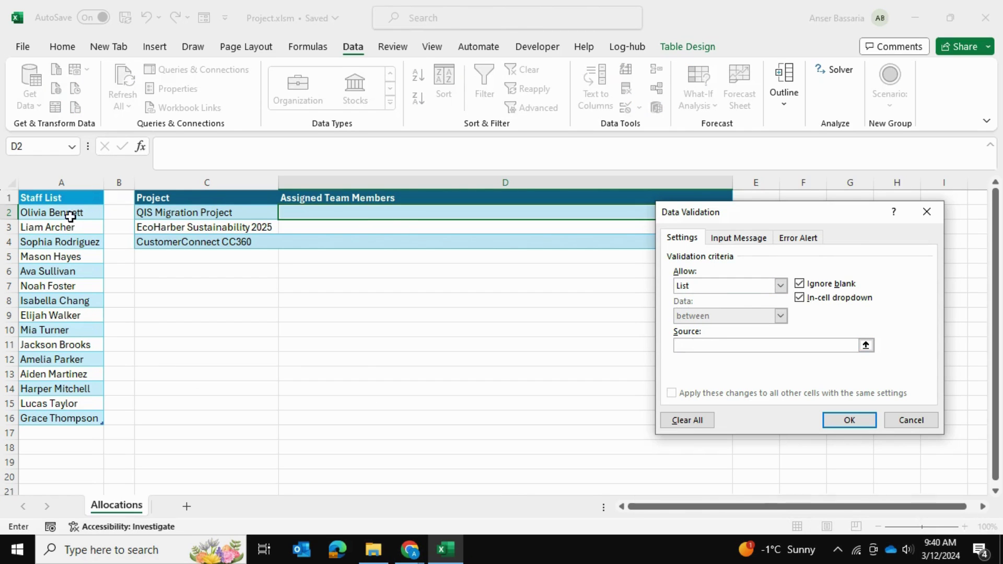
left_click_drag(71, 217, 91, 422)
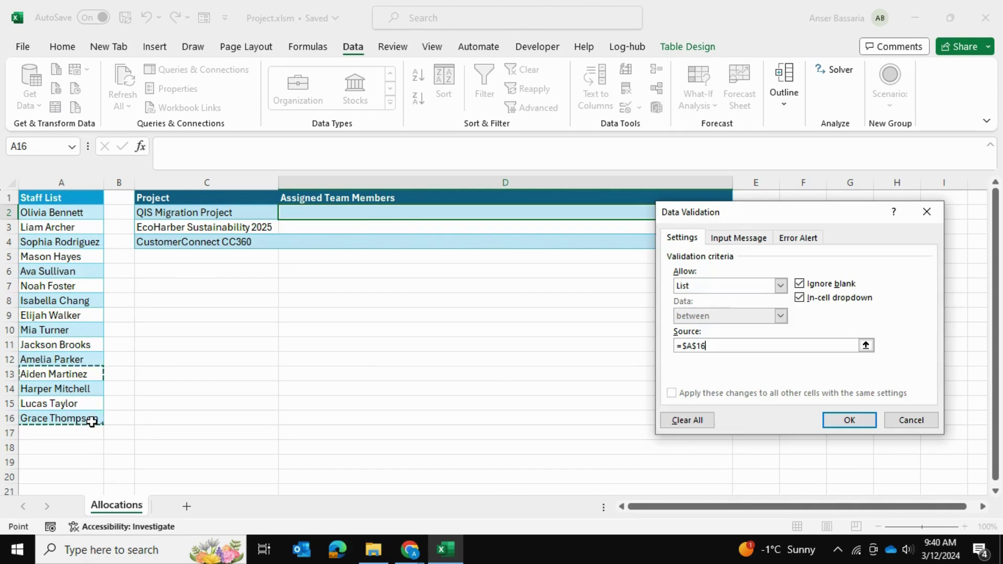
left_click_drag(77, 214, 87, 422)
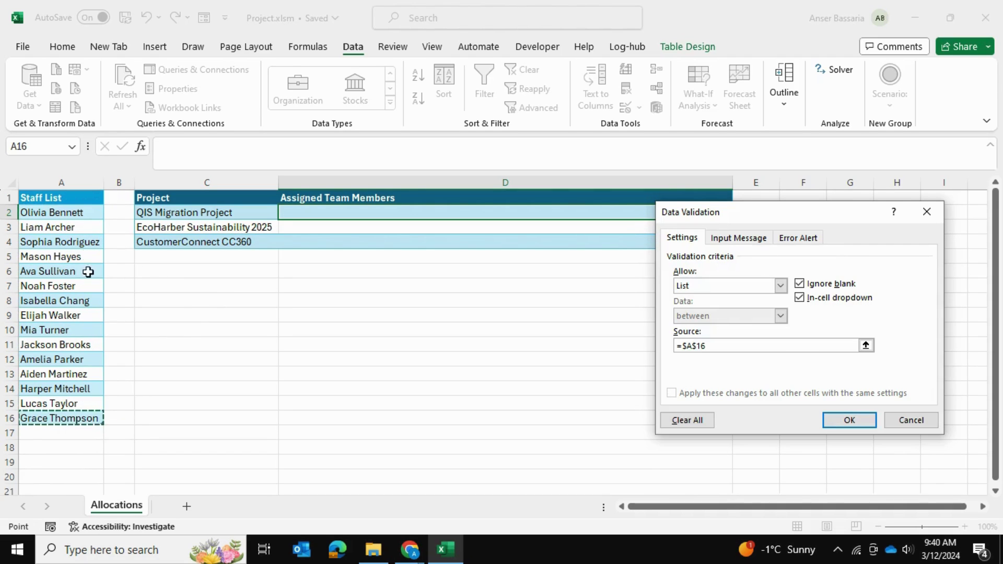
left_click_drag(82, 213, 83, 374)
left_click_drag(87, 415, 86, 415)
left_click(87, 415)
left_click_drag(86, 212, 86, 418)
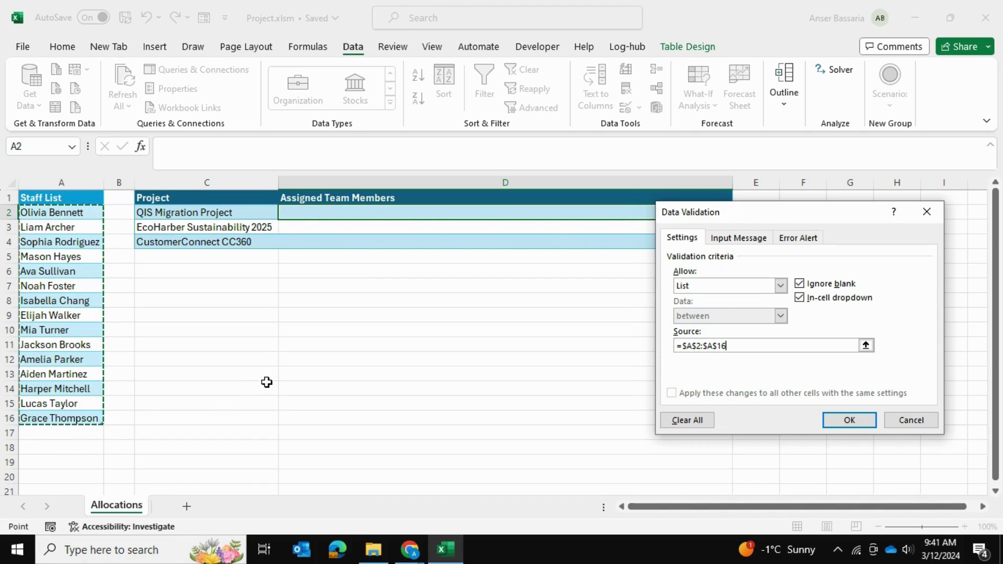
Apply the list validation, then pick two staff names in turn from D2's dropdown.
left_click(849, 420)
left_click(740, 213)
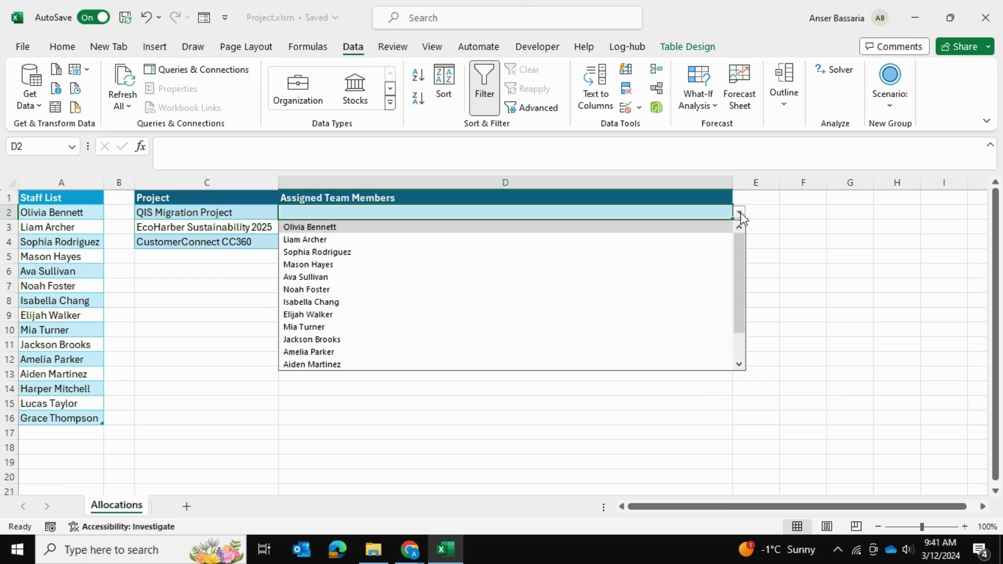
mouse_move(736, 265)
left_mouse_down()
mouse_move(745, 310)
mouse_move(737, 259)
left_mouse_up()
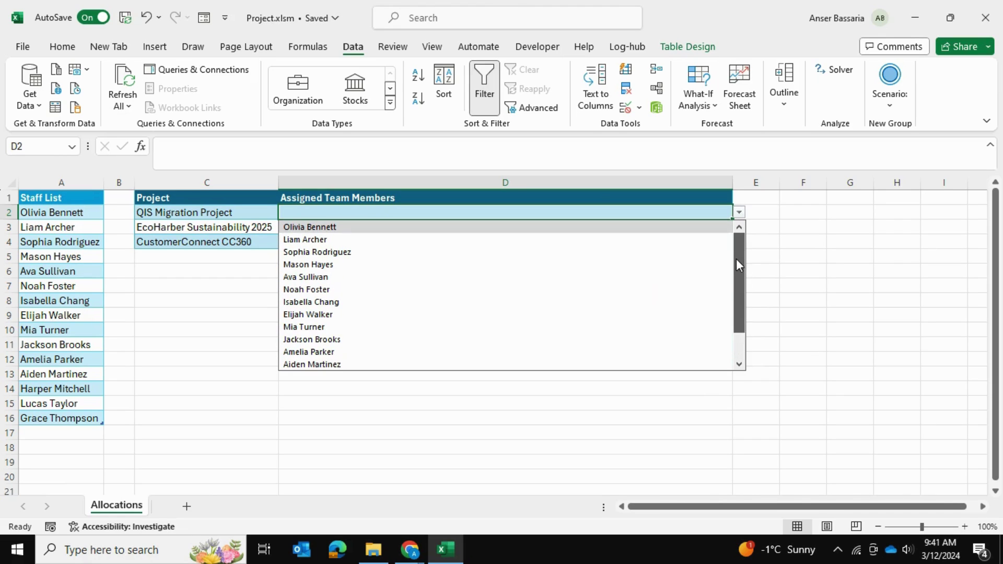
left_click(416, 279)
left_click(738, 212)
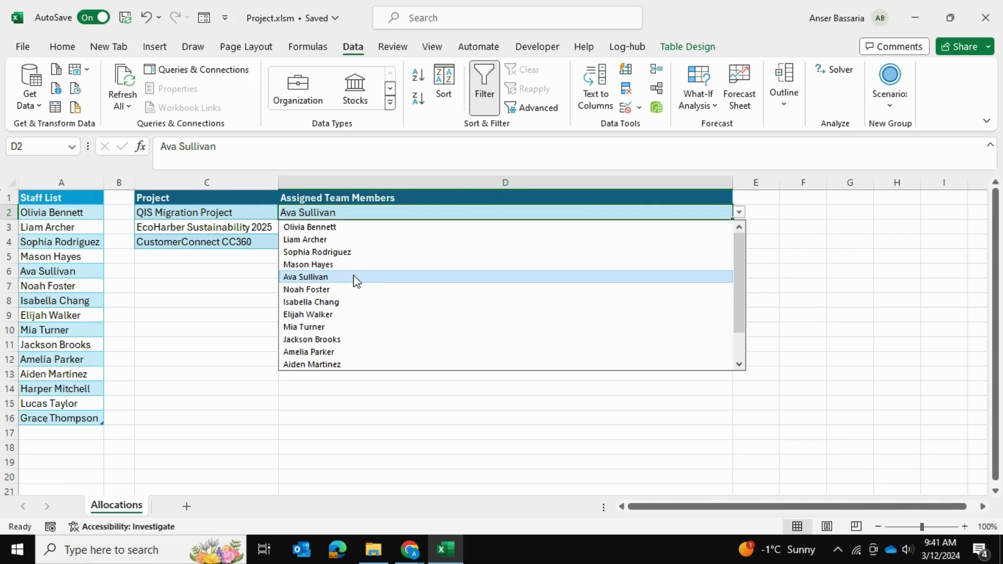
left_click(374, 304)
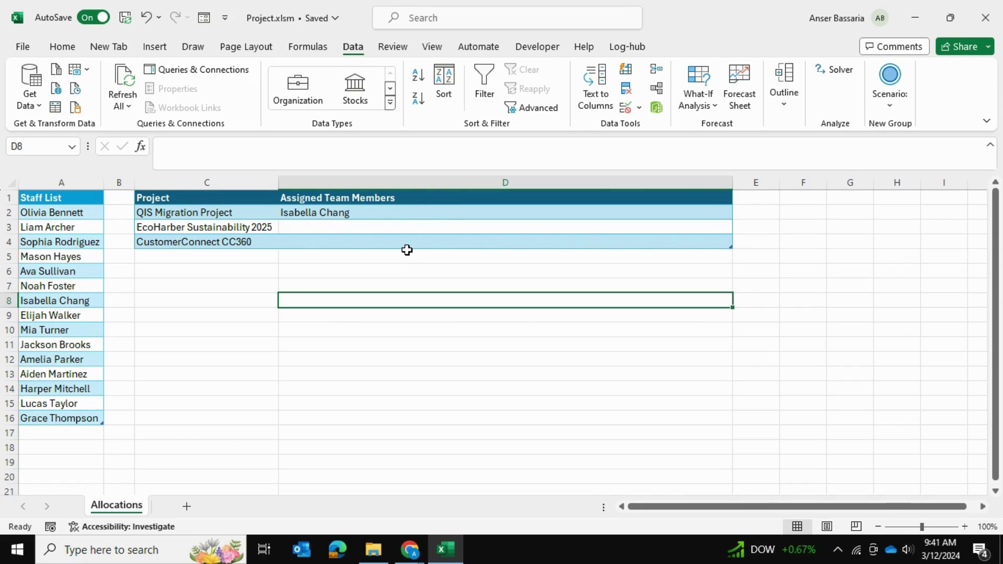
Open the Visual Basic editor with Alt+F11 and show Excel's Developer tab.
key("alt+F11")
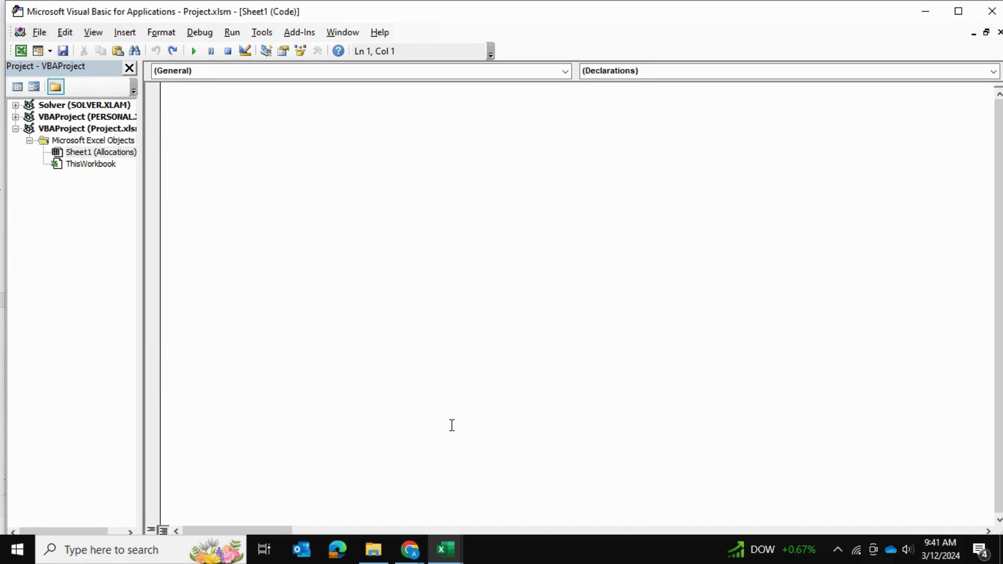
mouse_move(445, 550)
left_click(412, 453)
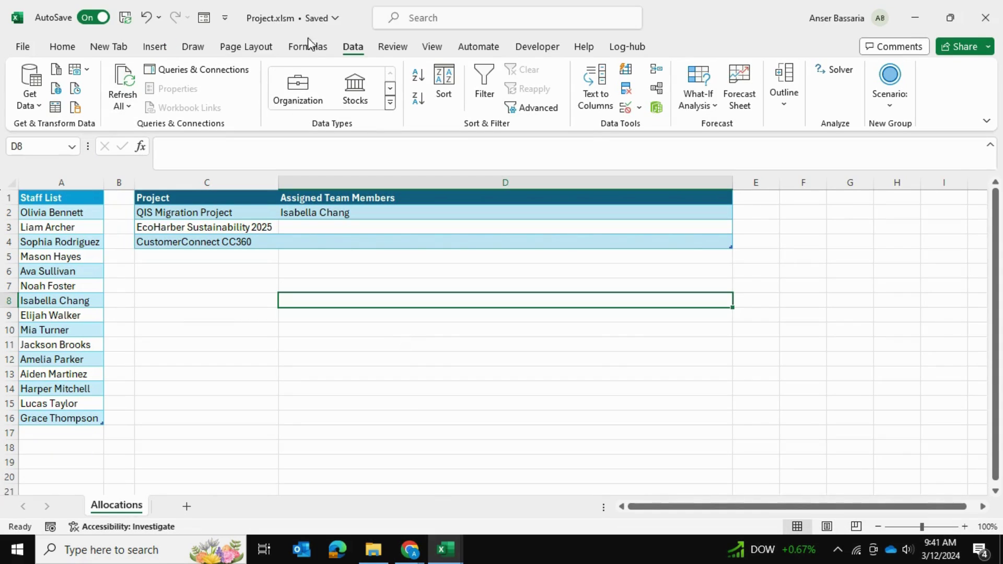
left_click(536, 51)
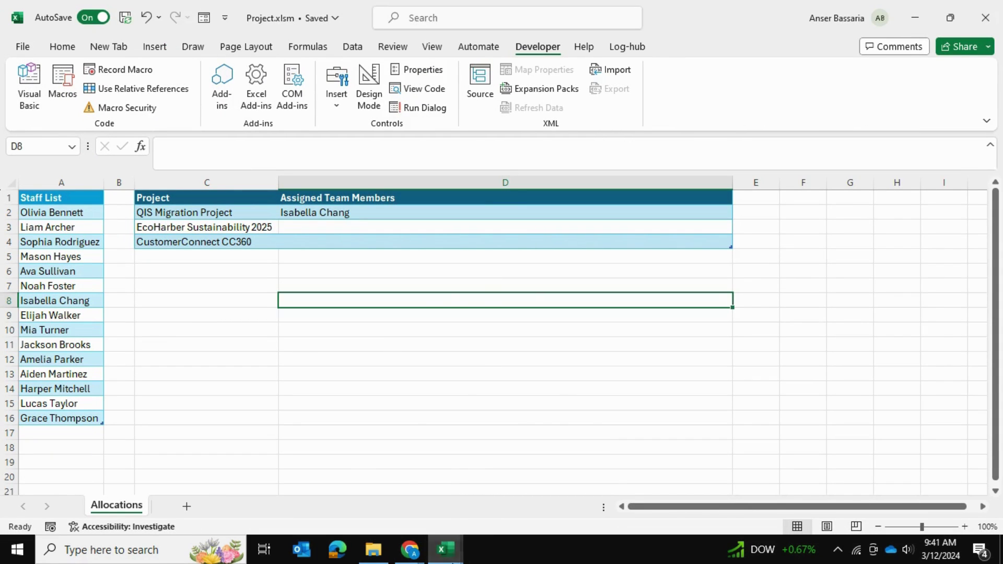
mouse_move(446, 550)
left_click(510, 523)
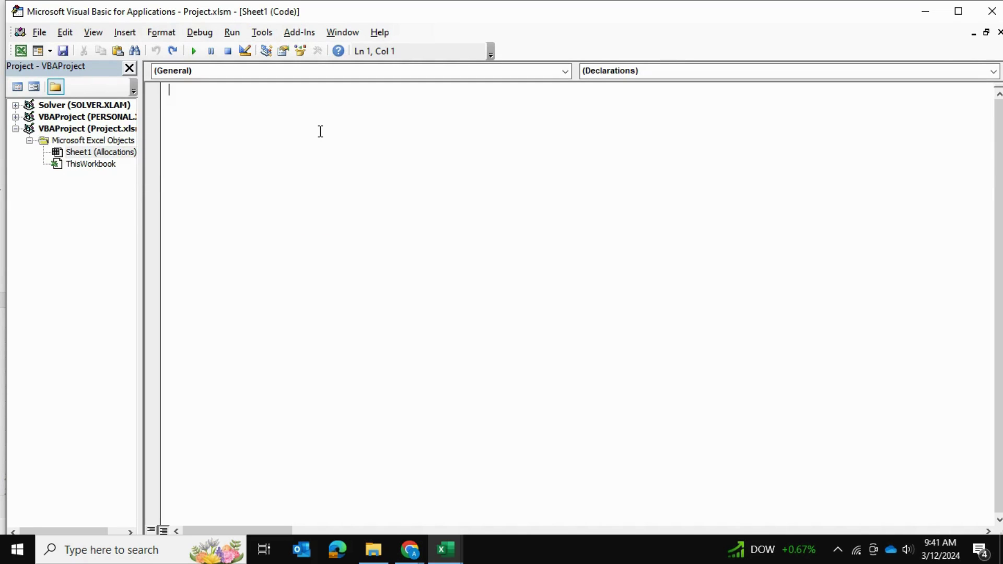
Paste the Worksheet_Change macro appending comma-separated picks for $G$2 and $G$3 into Sheet1's code.
key("ctrl+v")
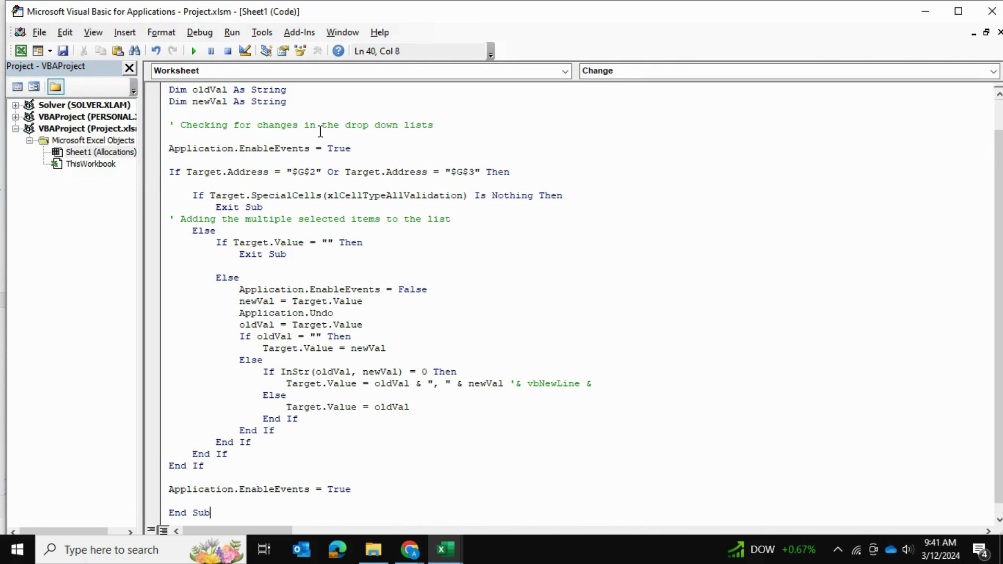
scroll(320, 132, "up", 1)
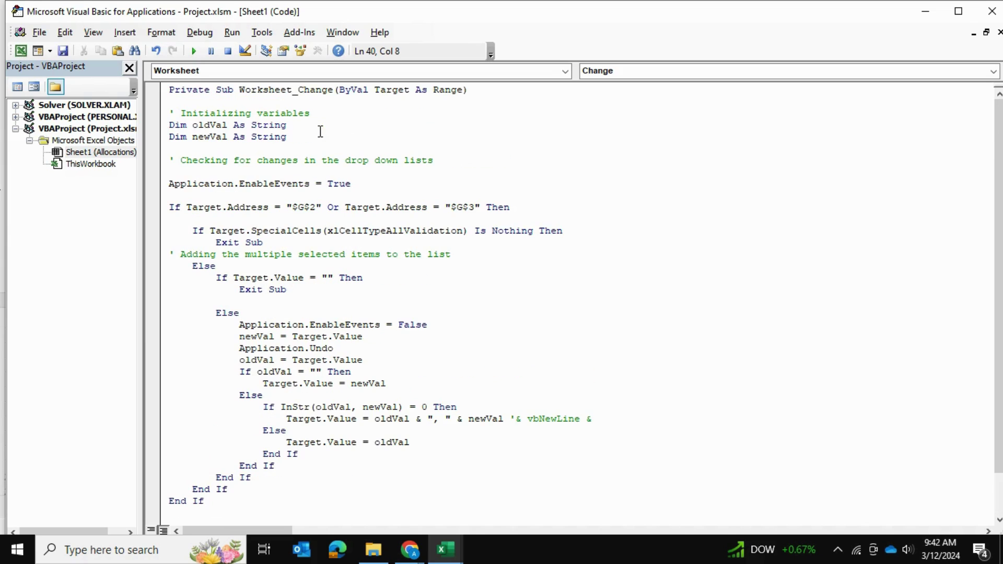
scroll(320, 131, "down", 1)
scroll(320, 131, "up", 1)
Back in Excel, check D2's staff-name dropdown and close it without choosing anyone.
mouse_move(463, 554)
left_click(376, 502)
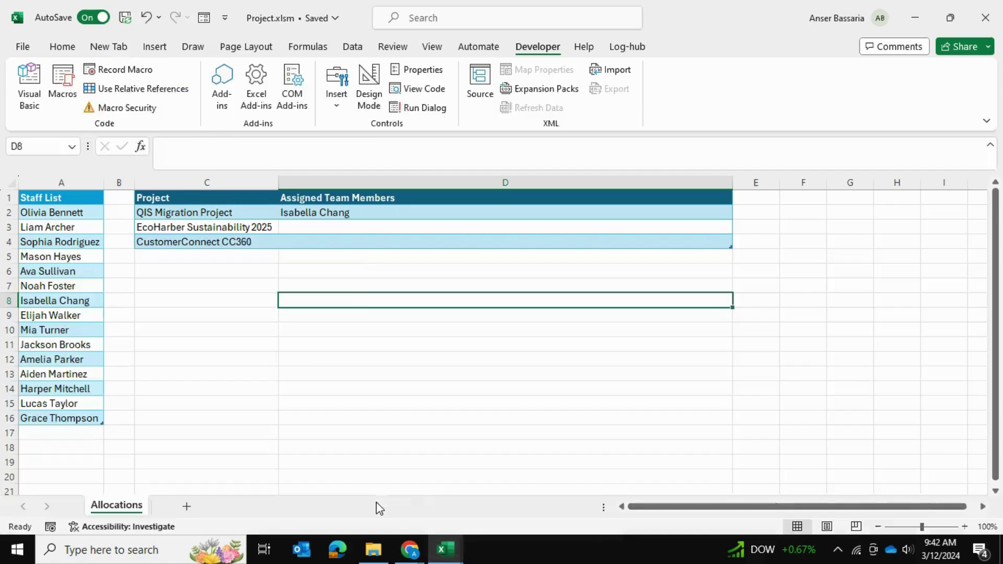
left_click(343, 228)
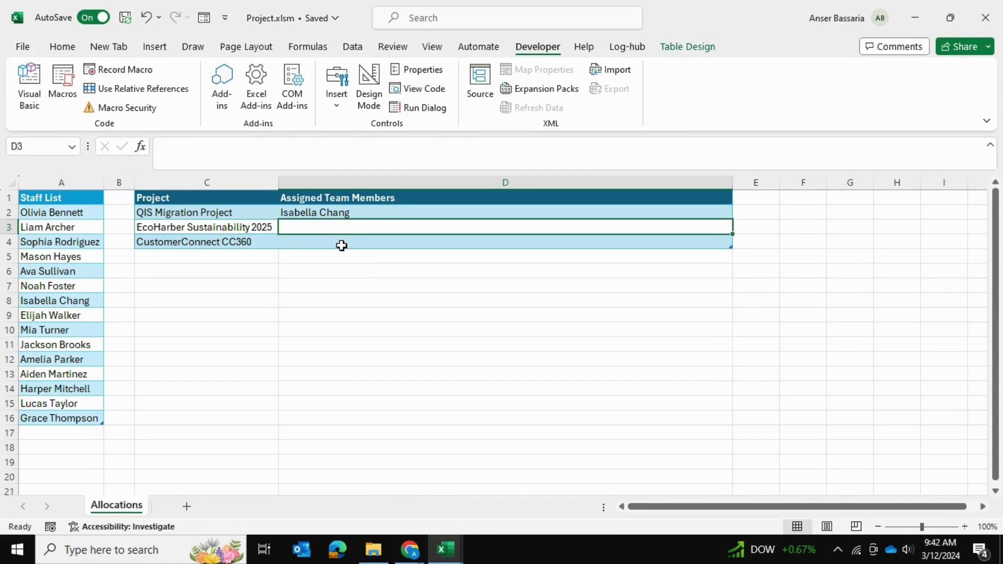
left_click(340, 243)
left_click(339, 217)
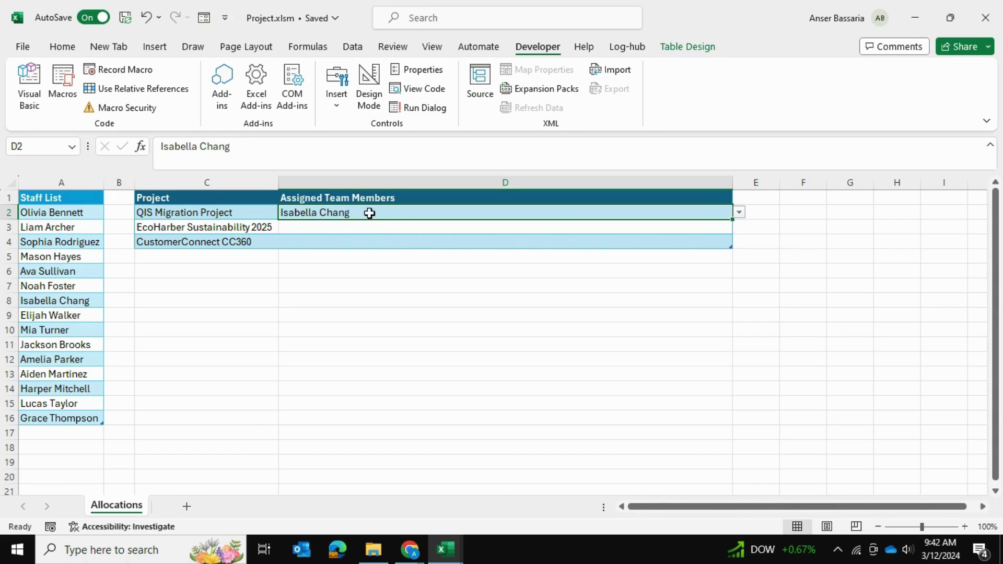
left_click(739, 212)
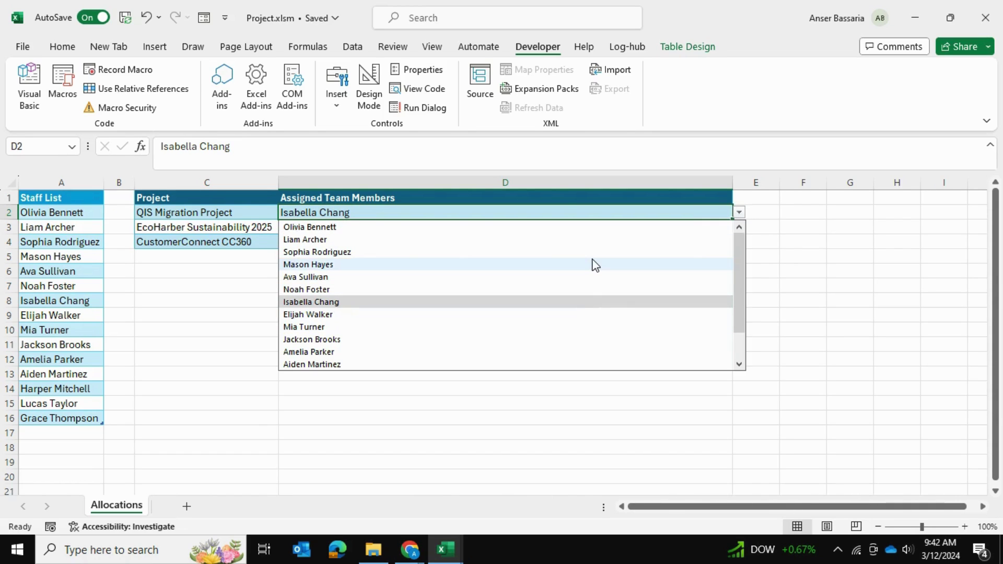
left_click(768, 223)
left_click(681, 215)
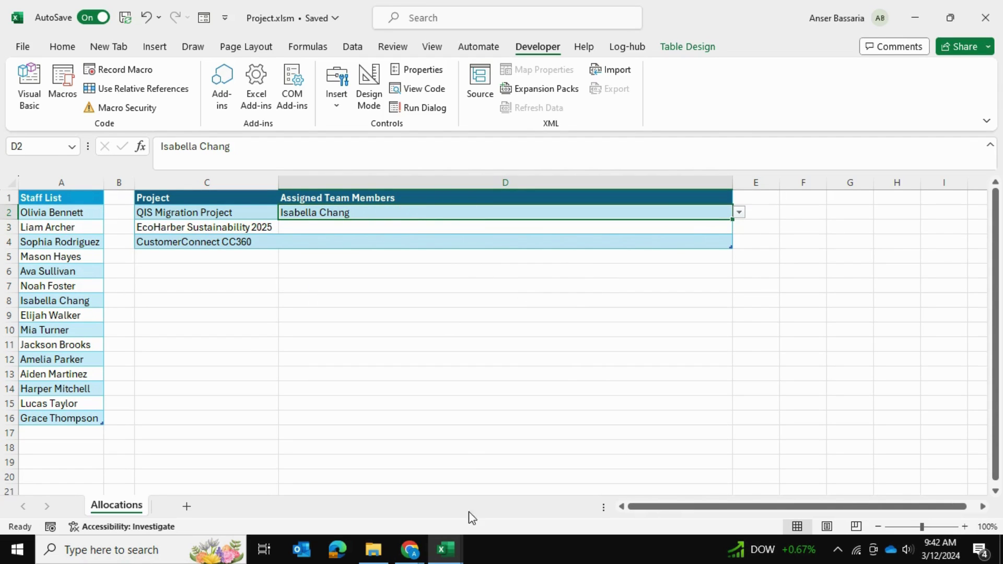
In the VBA editor, change the If line's target address from "$G$2" to "$D$2".
mouse_move(445, 548)
left_click(525, 486)
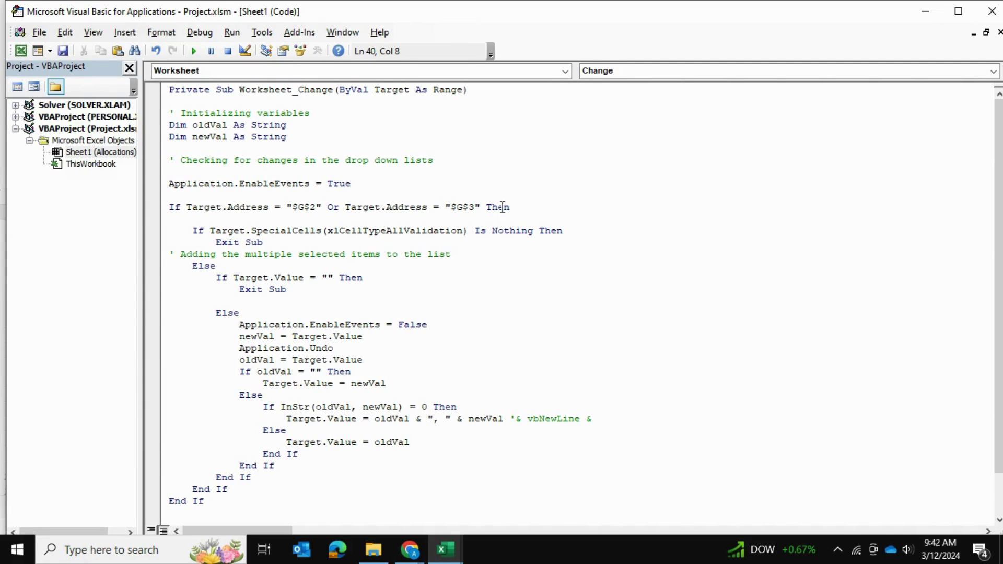
left_click(303, 208)
key("BackSpace")
type("D")
Delete the Or Target.Address = "$G$3" condition from the If line.
left_click_drag(485, 208, 337, 207)
left_click(330, 208)
left_click_drag(481, 207, 331, 212)
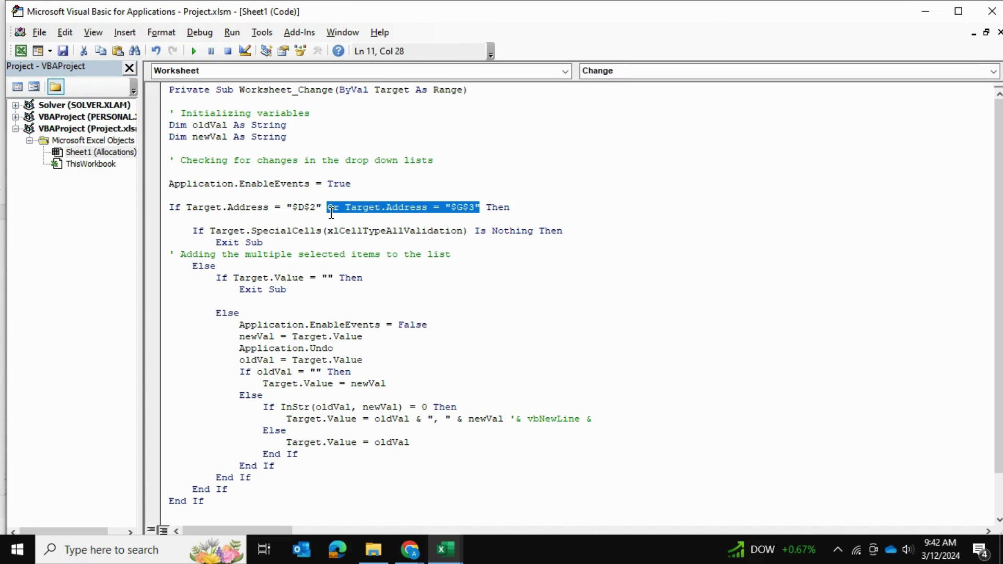
key("Delete")
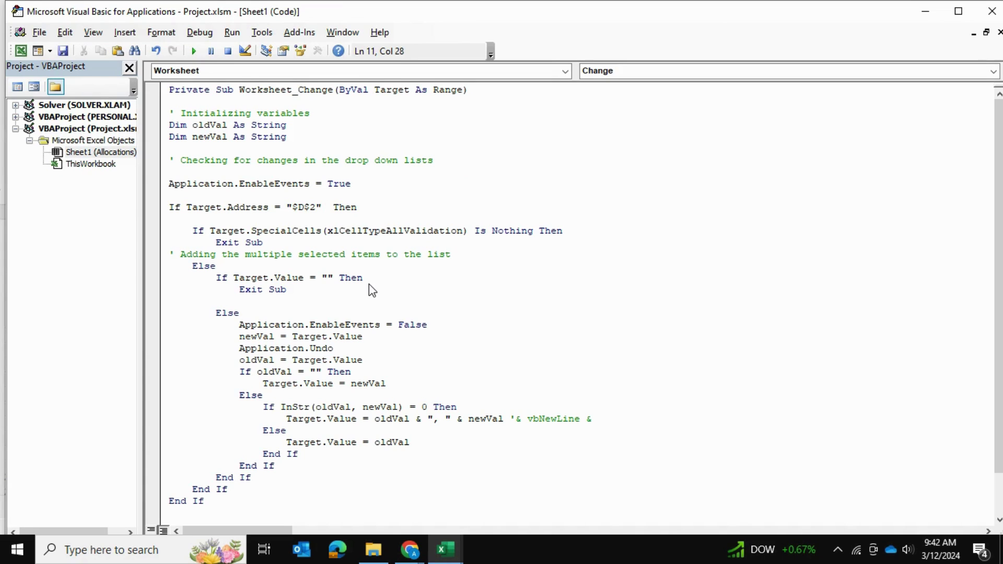
key("BackSpace")
scroll(252, 192, "down", 1)
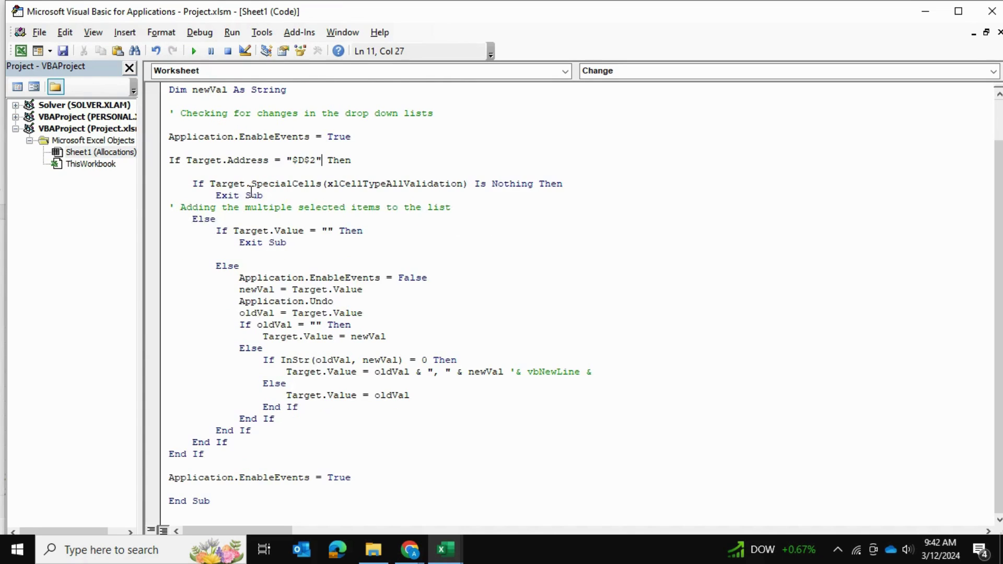
scroll(251, 193, "up", 1)
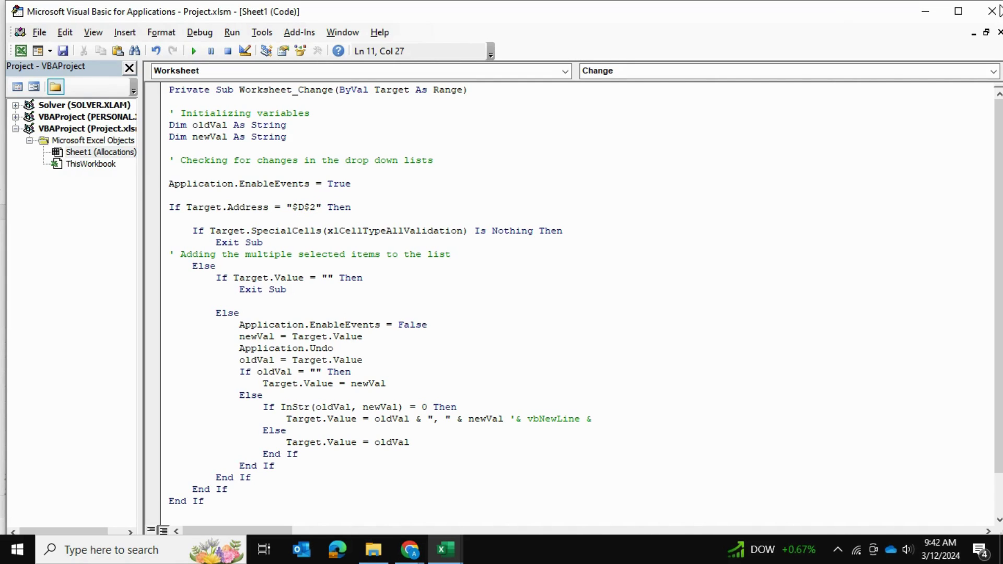
Close the VBA editor and append three more staff names to D2 via its dropdown.
left_click(992, 11)
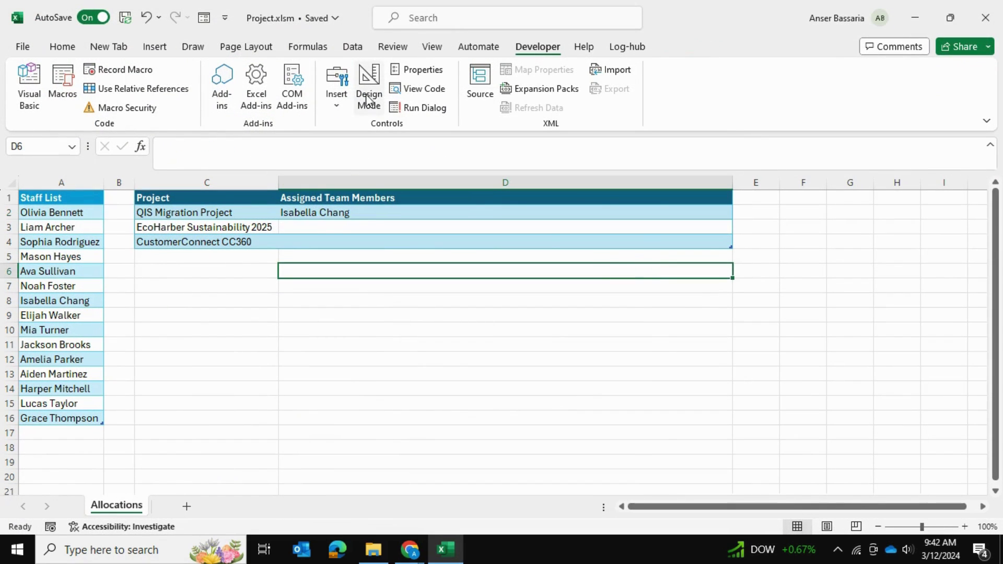
left_click(348, 46)
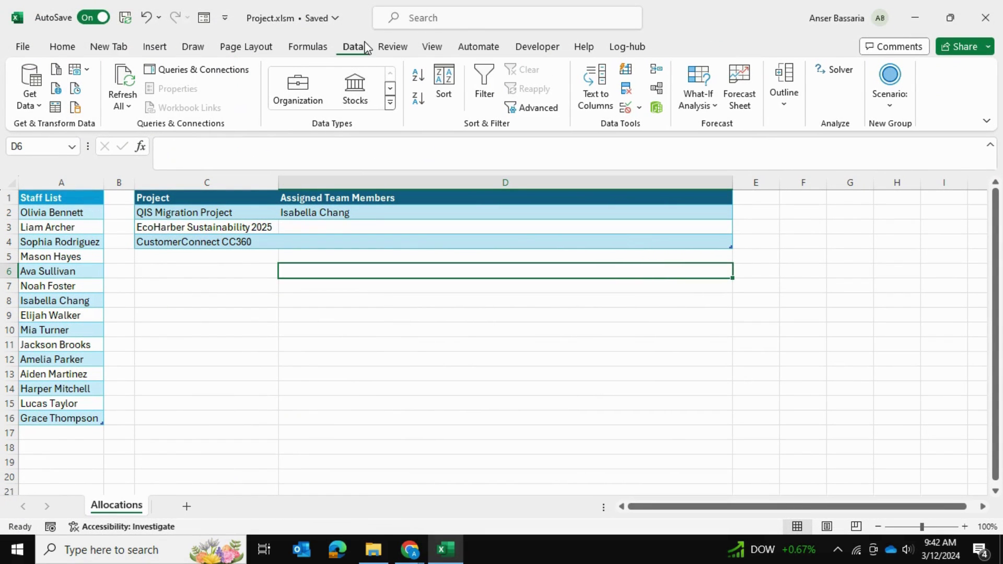
left_click(683, 219)
left_click(739, 212)
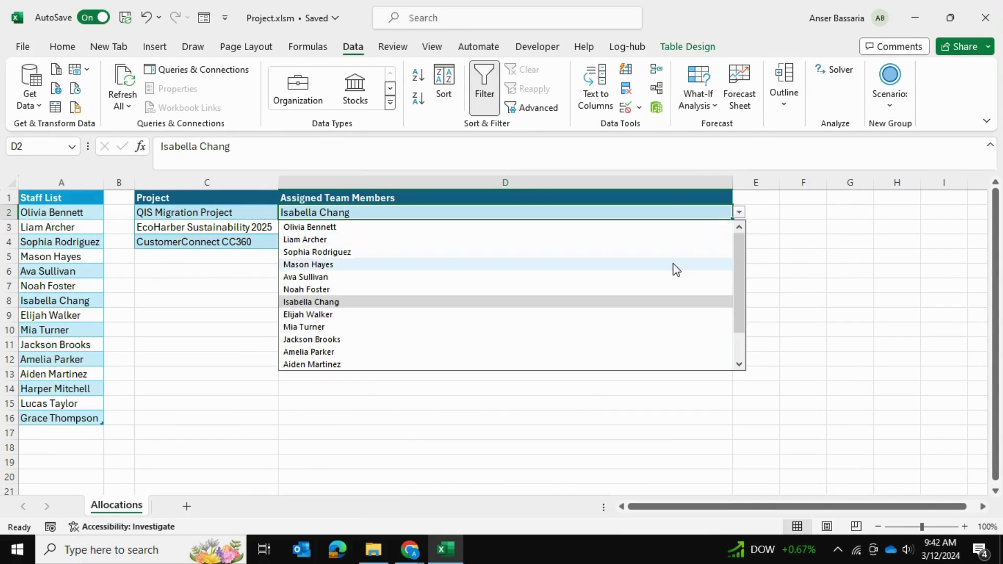
left_click(672, 264)
left_click(739, 212)
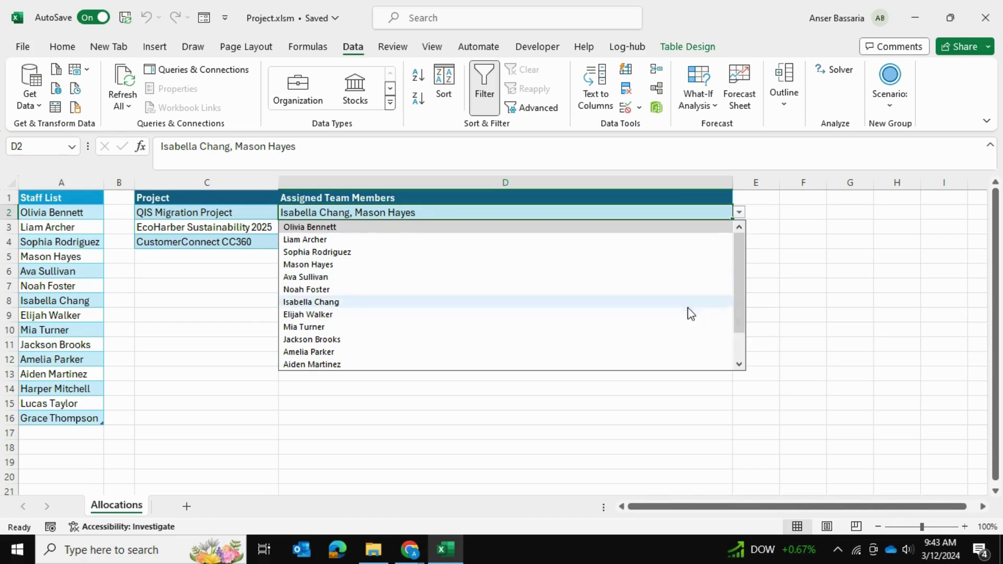
left_click(675, 328)
left_click(739, 213)
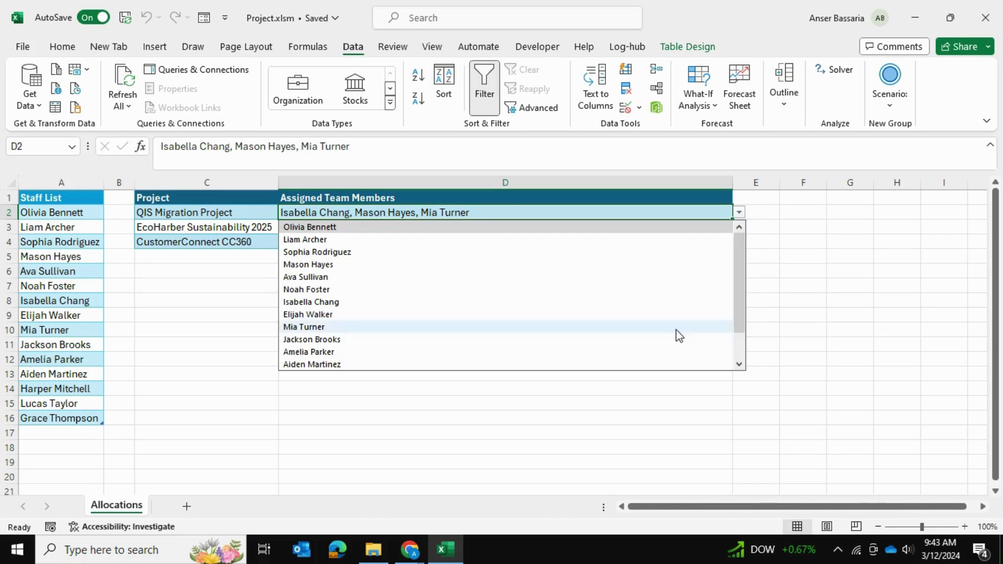
left_click(669, 339)
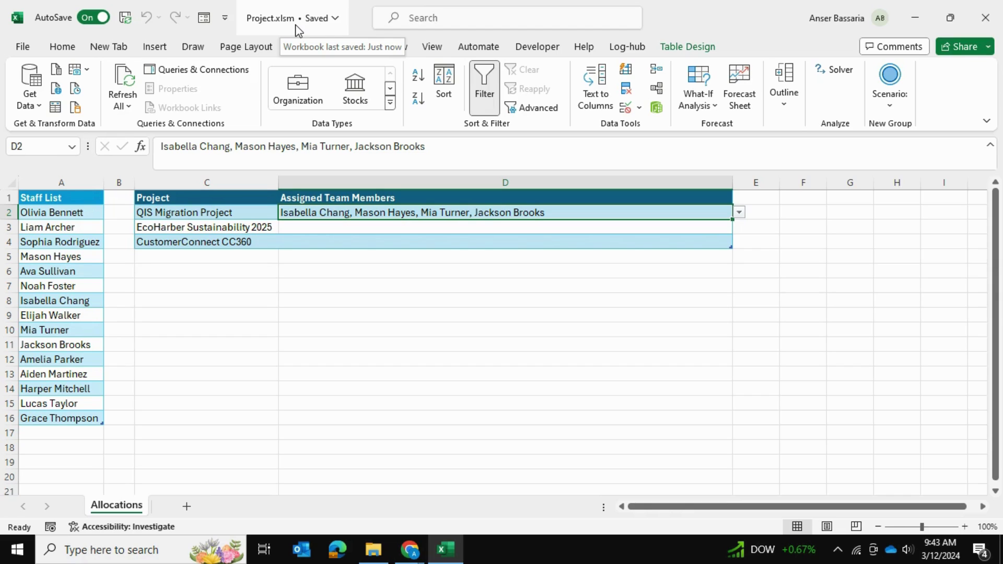
left_click(308, 300)
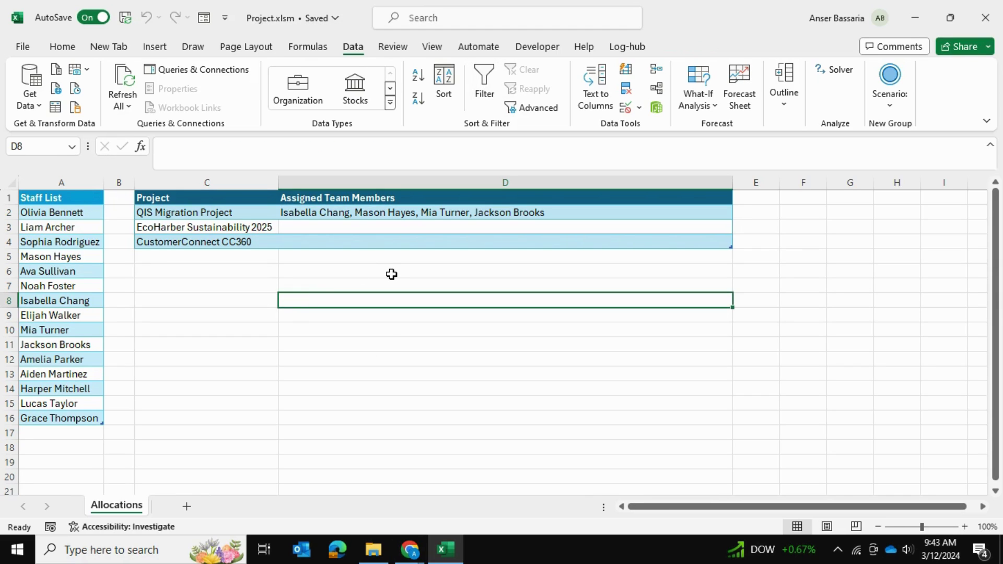